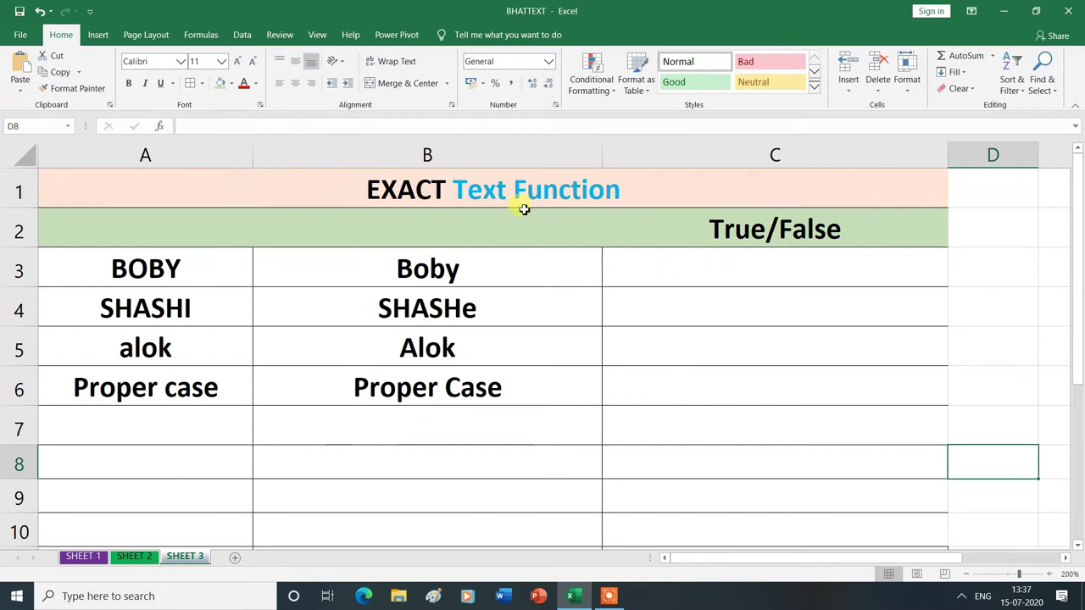
# Enter =EXACT(A3,B3) in C3 to compare BOBY with Boby case-sensitively
pyautogui.click(745, 271)
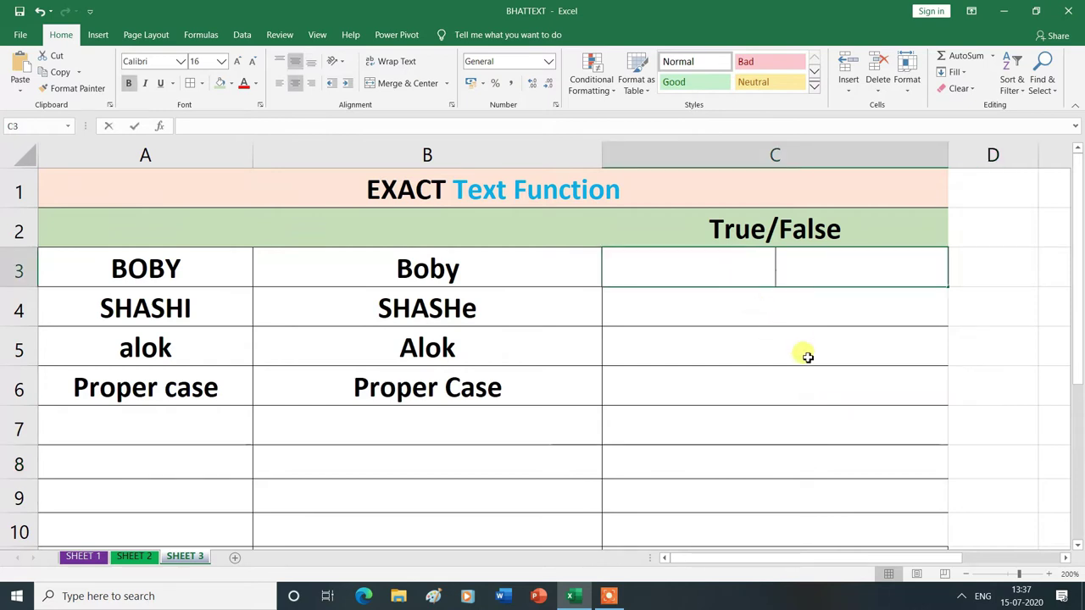
pyautogui.write('=')
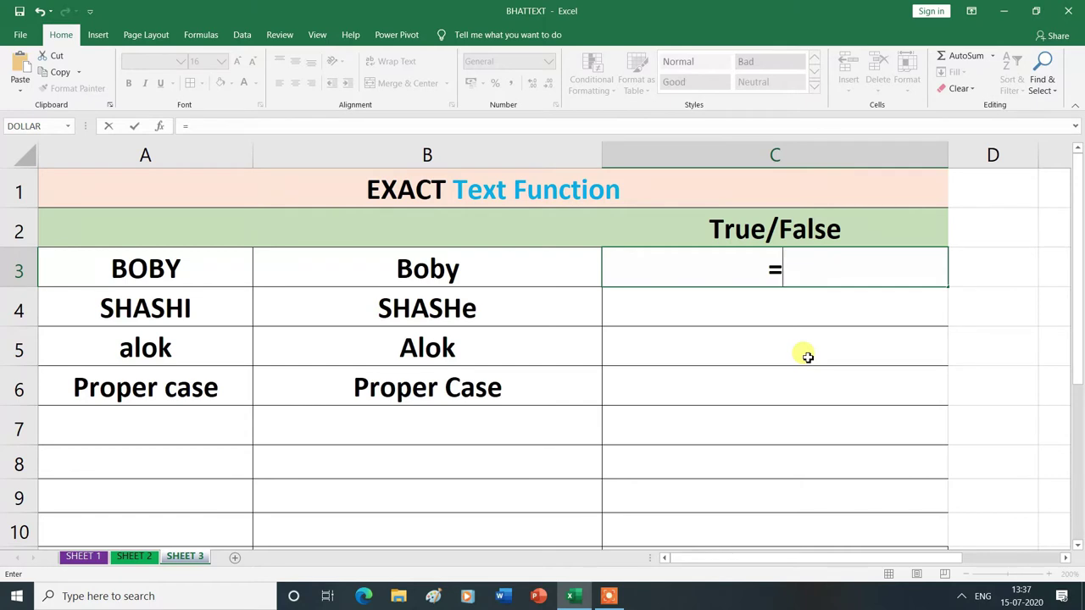
pyautogui.write('e')
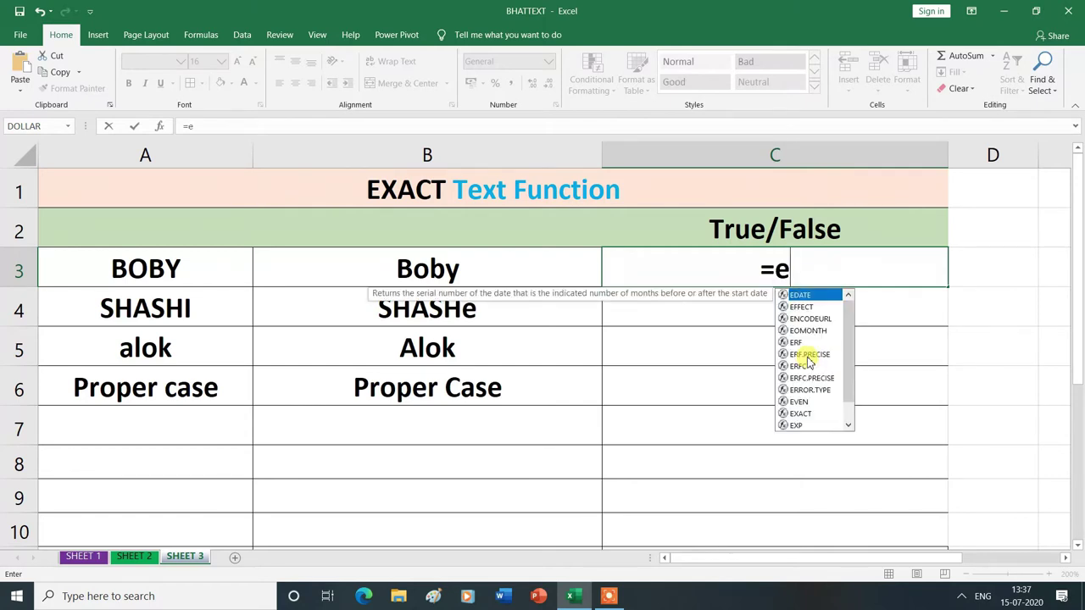
pyautogui.write('x')
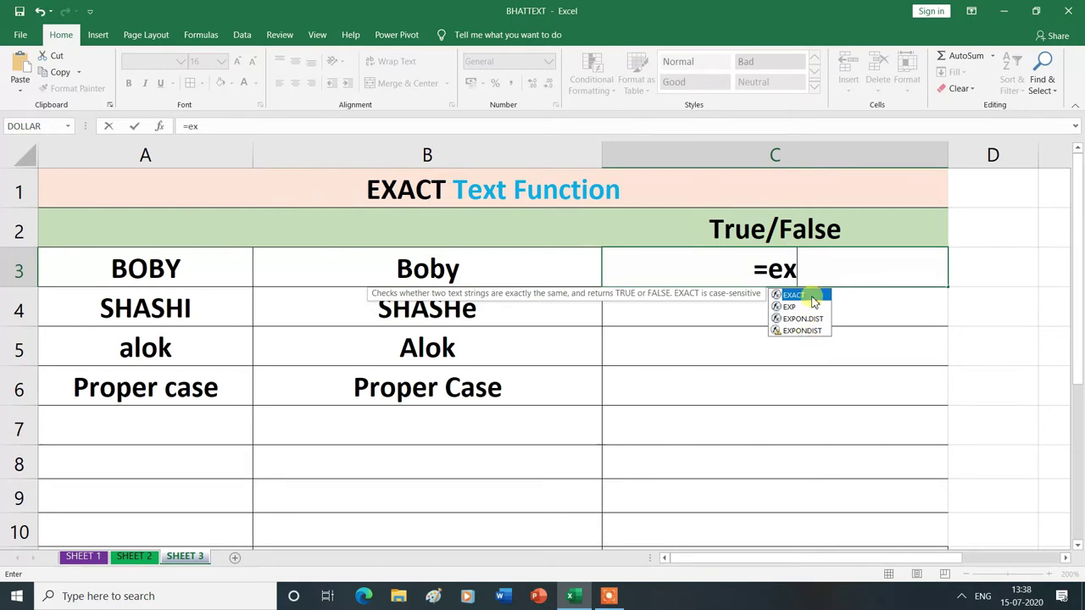
pyautogui.doubleClick(812, 297)
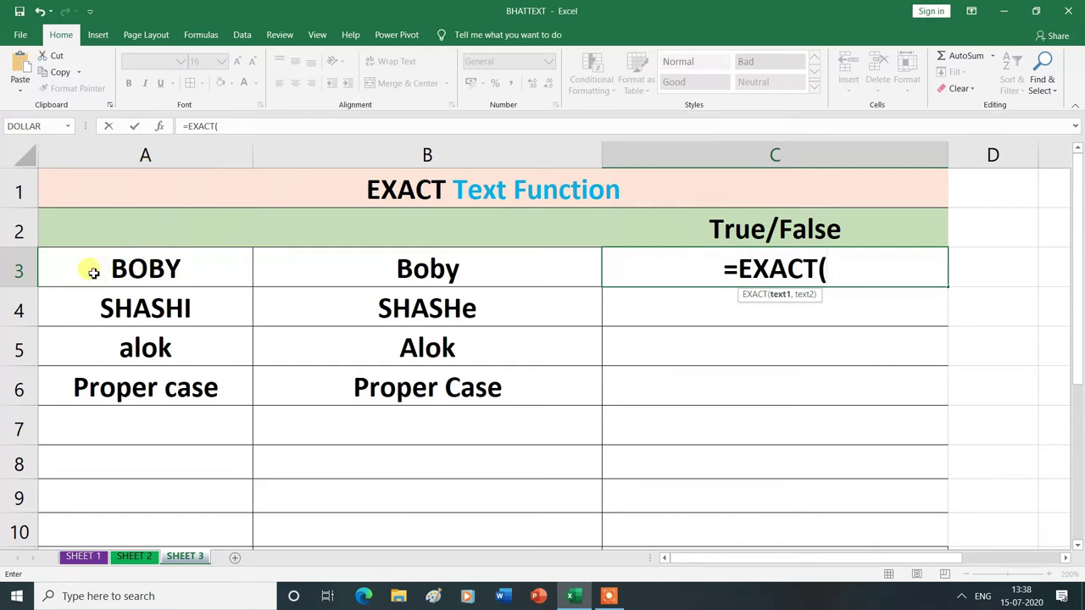
pyautogui.click(120, 270)
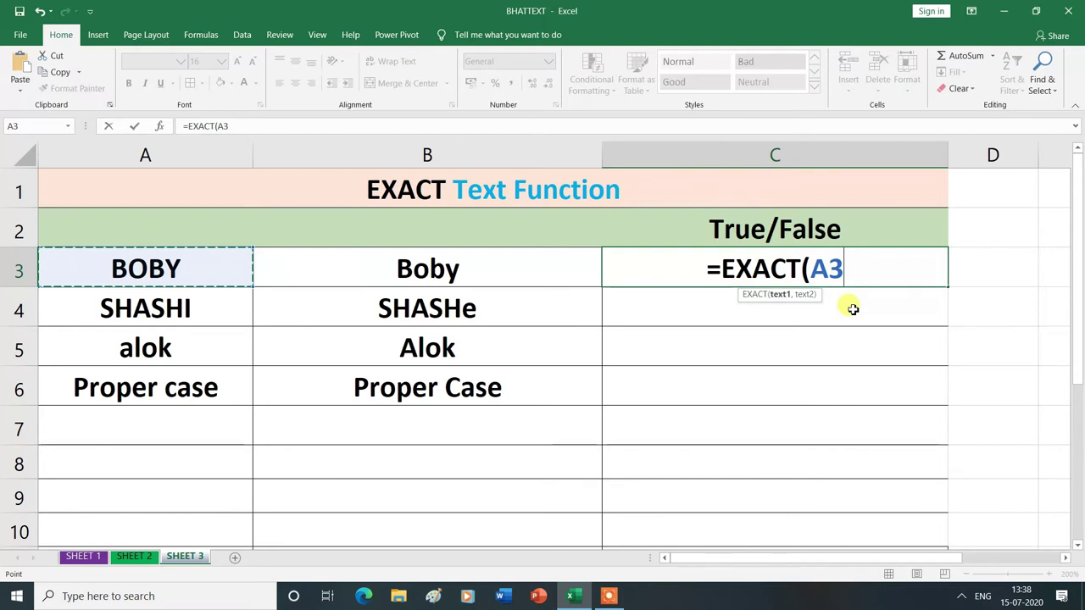
pyautogui.write(',')
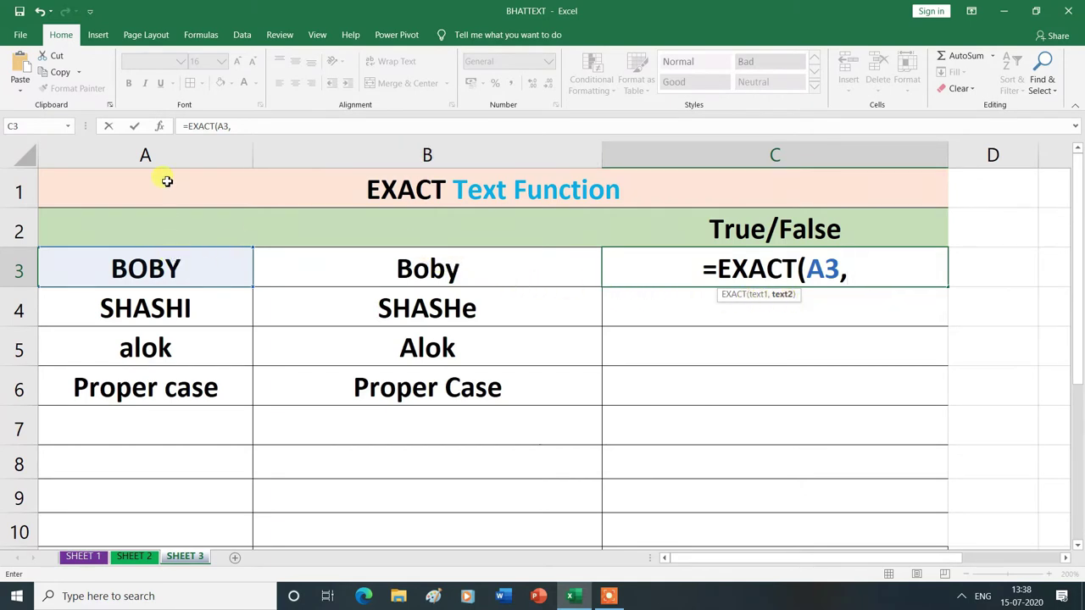
pyautogui.click(421, 272)
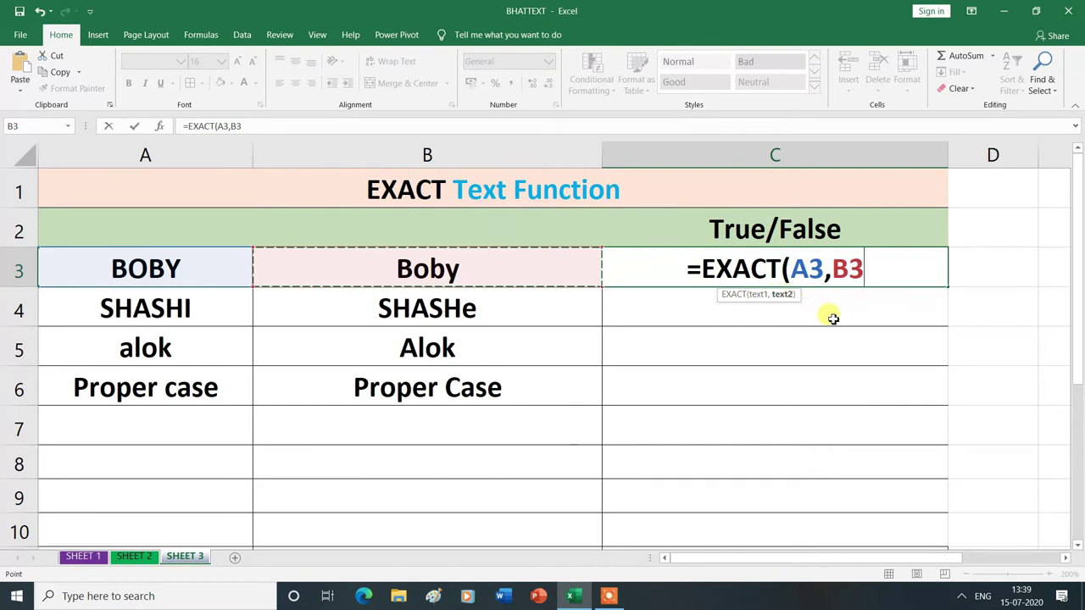
pyautogui.write(')')
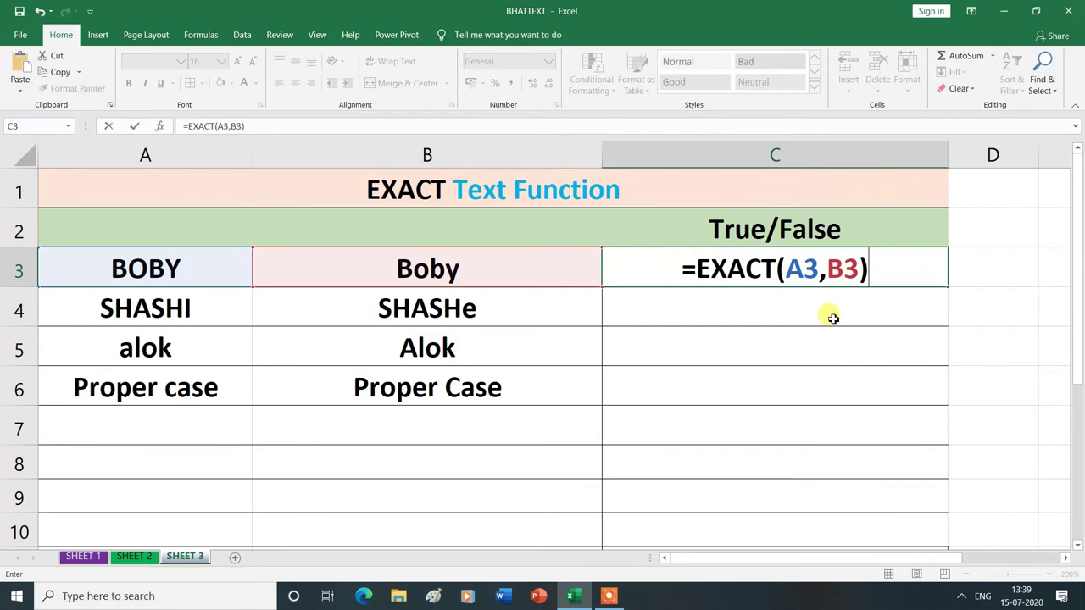
pyautogui.press('Return')
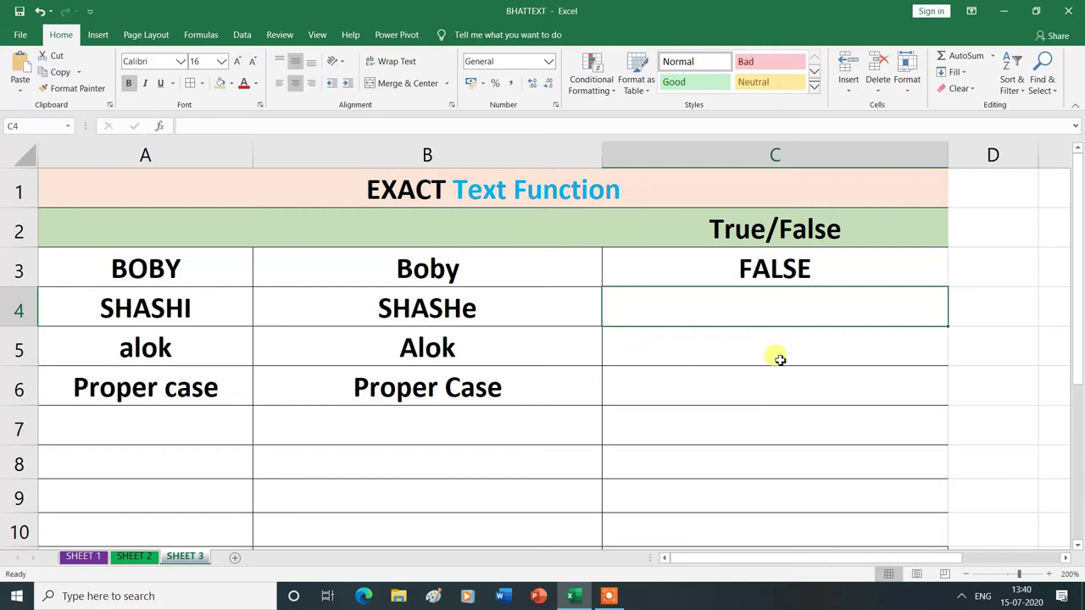
# Fill the EXACT formula from C3 down through C6
pyautogui.click(899, 272)
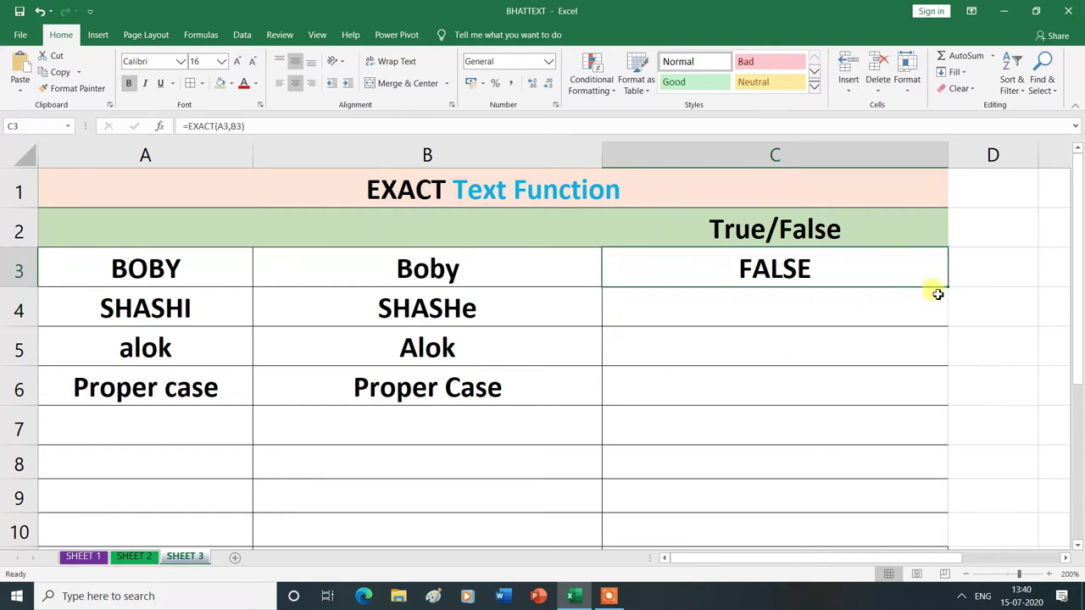
pyautogui.moveTo(948, 287); pyautogui.dragTo(938, 388)
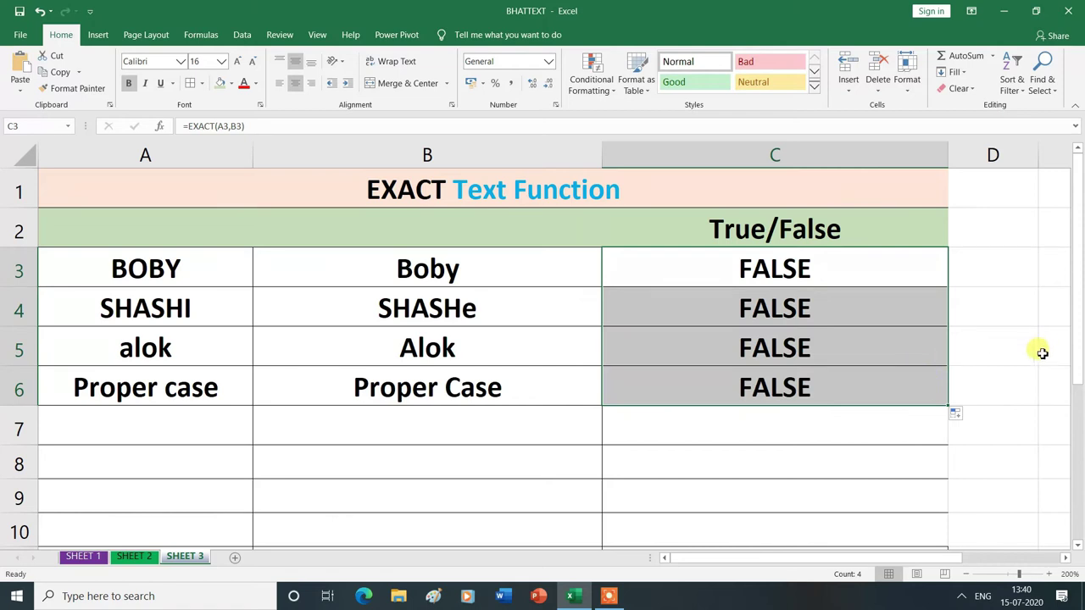
pyautogui.click(996, 385)
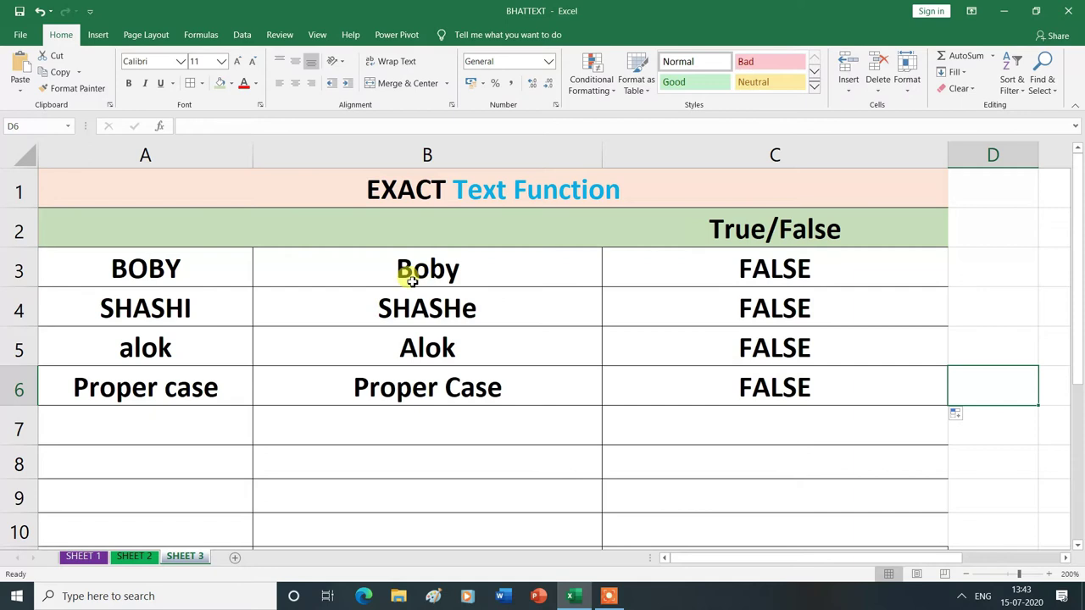
# Change B3 from Boby to BOBY
pyautogui.doubleClick(465, 273)
pyautogui.press('BackSpace')
pyautogui.press('BackSpace')
pyautogui.press('BackSpace')
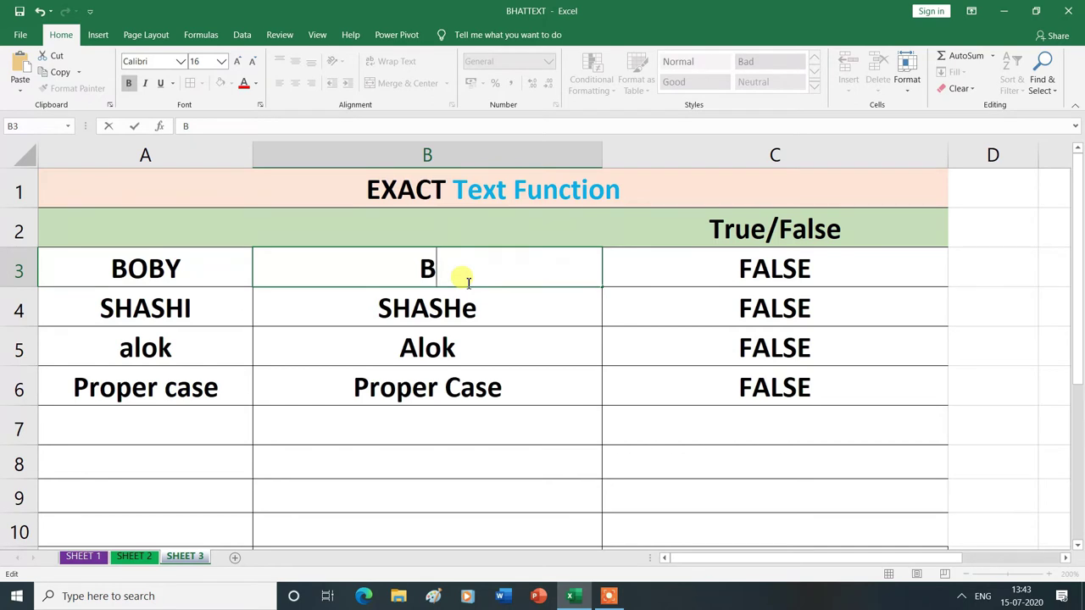
pyautogui.write('OBY')
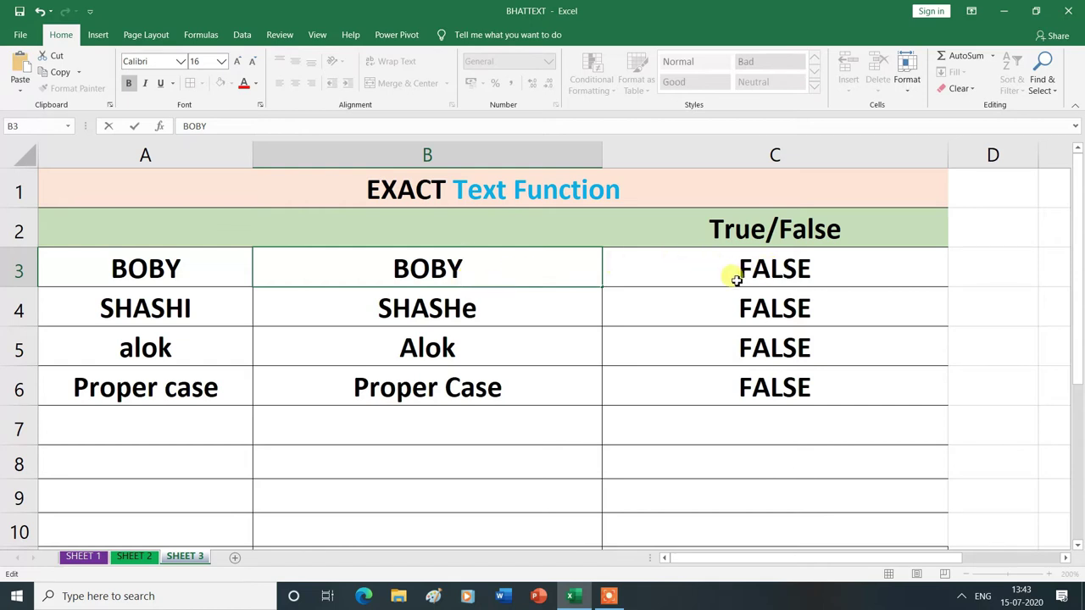
pyautogui.press('Return')
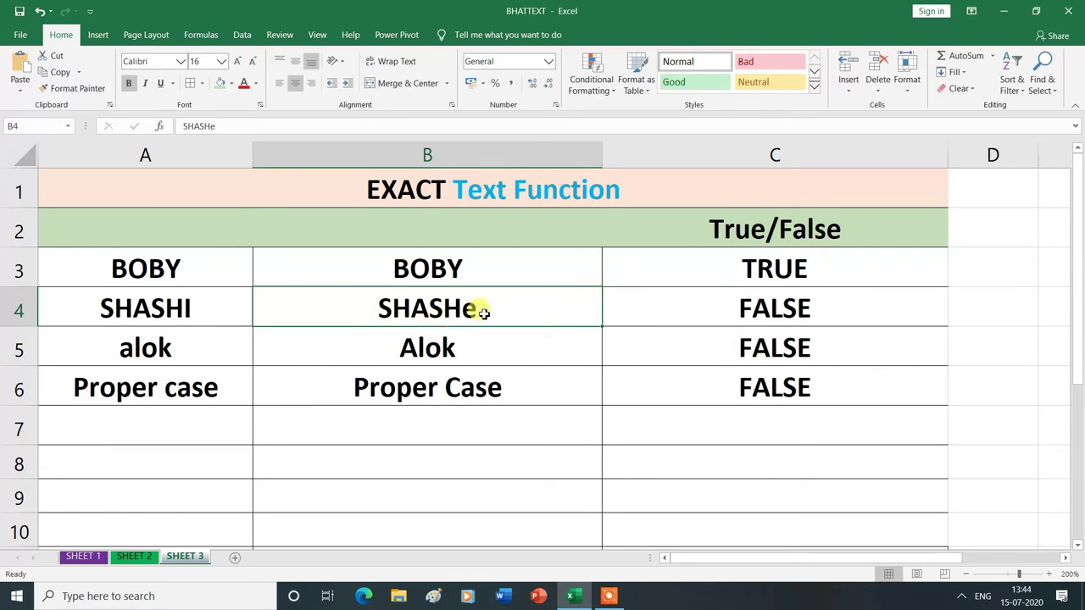
# Correct B4 from SHASHe to SHASHI, then start editing A5
pyautogui.doubleClick(484, 312)
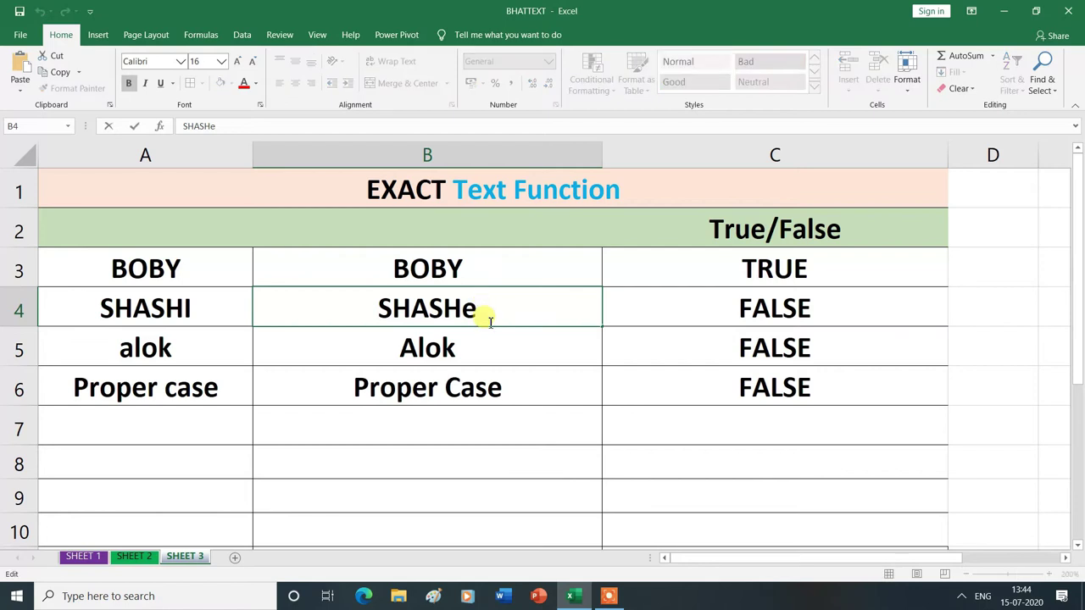
pyautogui.press('BackSpace')
pyautogui.write('I')
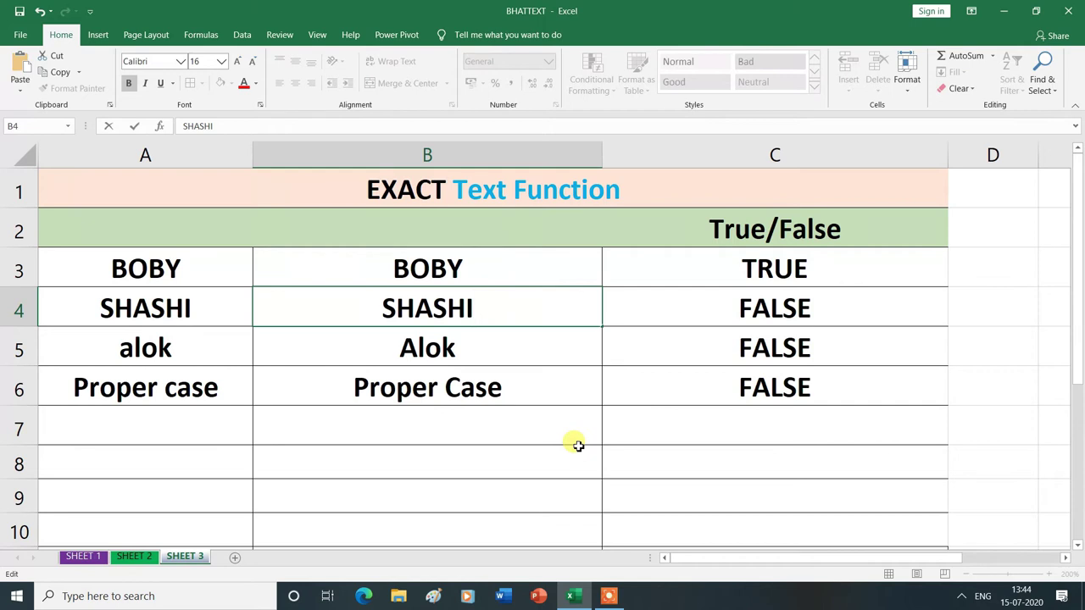
pyautogui.press('Return')
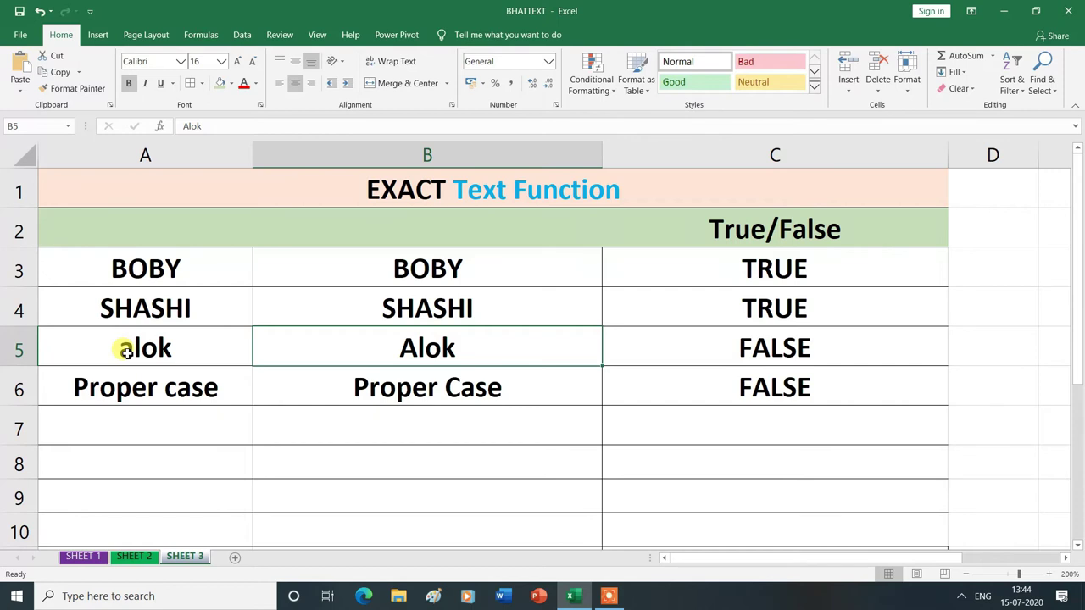
pyautogui.doubleClick(125, 350)
pyautogui.write('A')
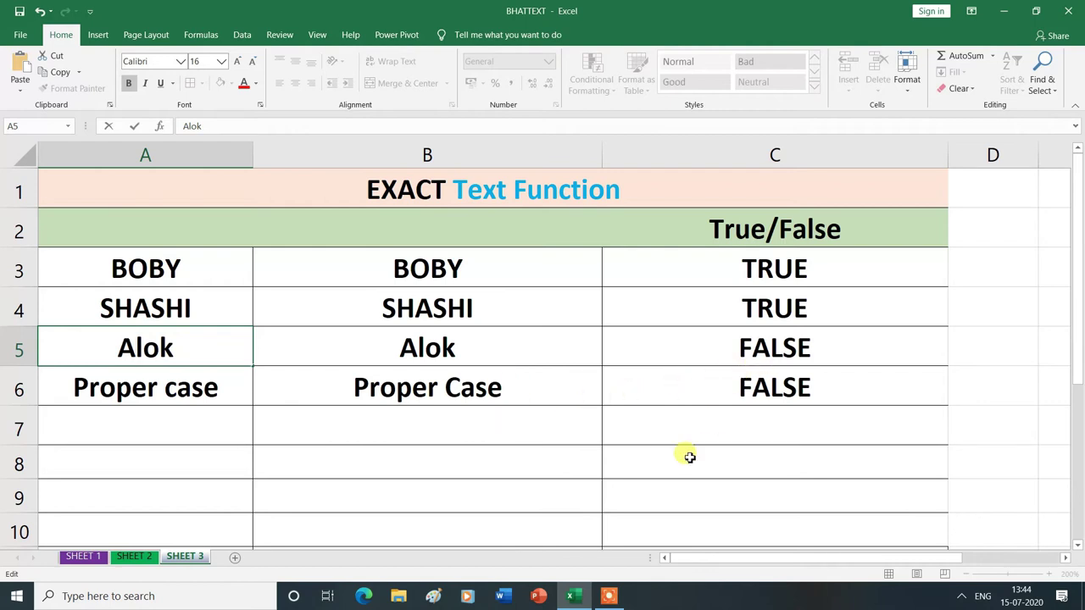
# Confirm Alok in A5 and fix A6 to read 'Proper Case' with a capital C
pyautogui.press('Return')
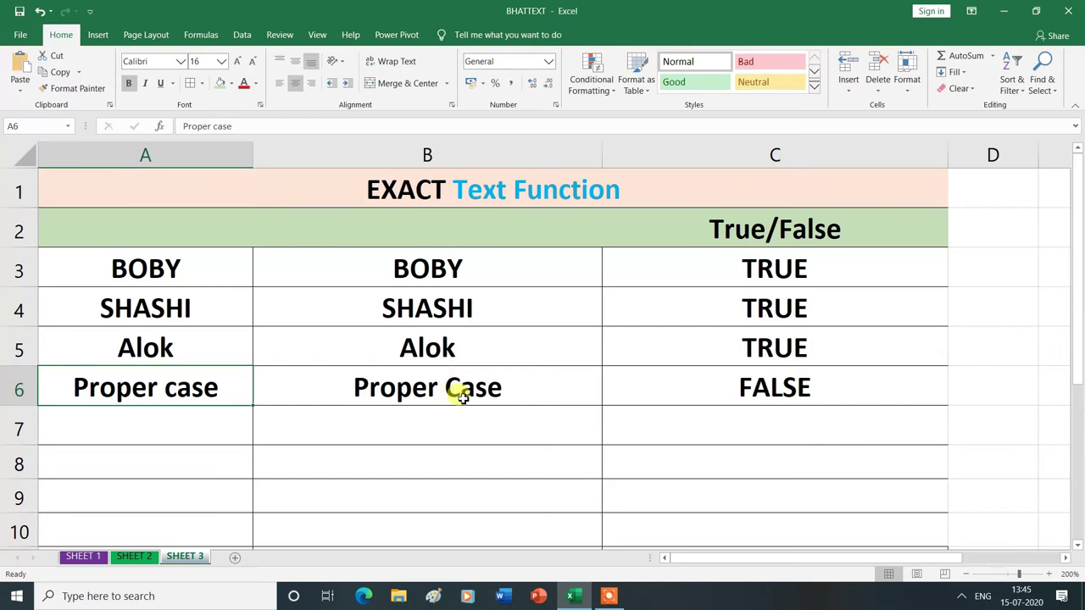
pyautogui.doubleClick(178, 392)
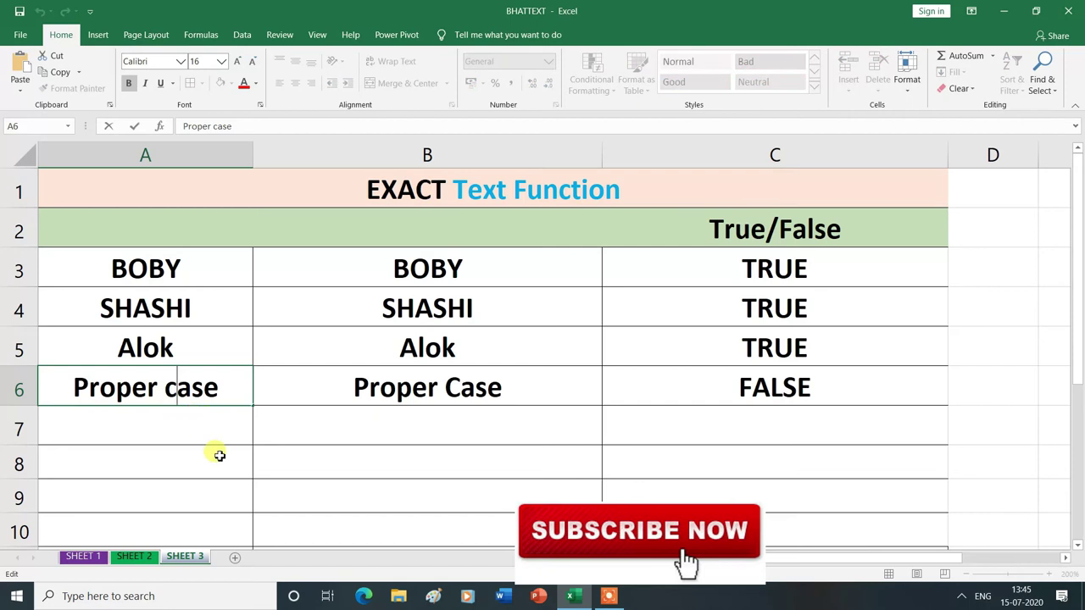
pyautogui.press('BackSpace')
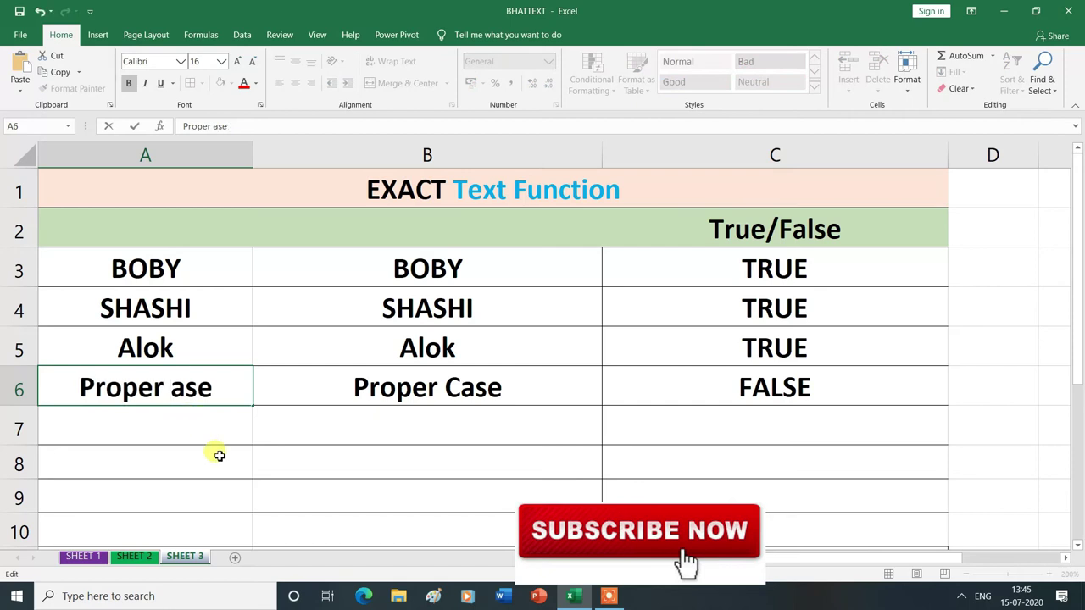
pyautogui.write('C')
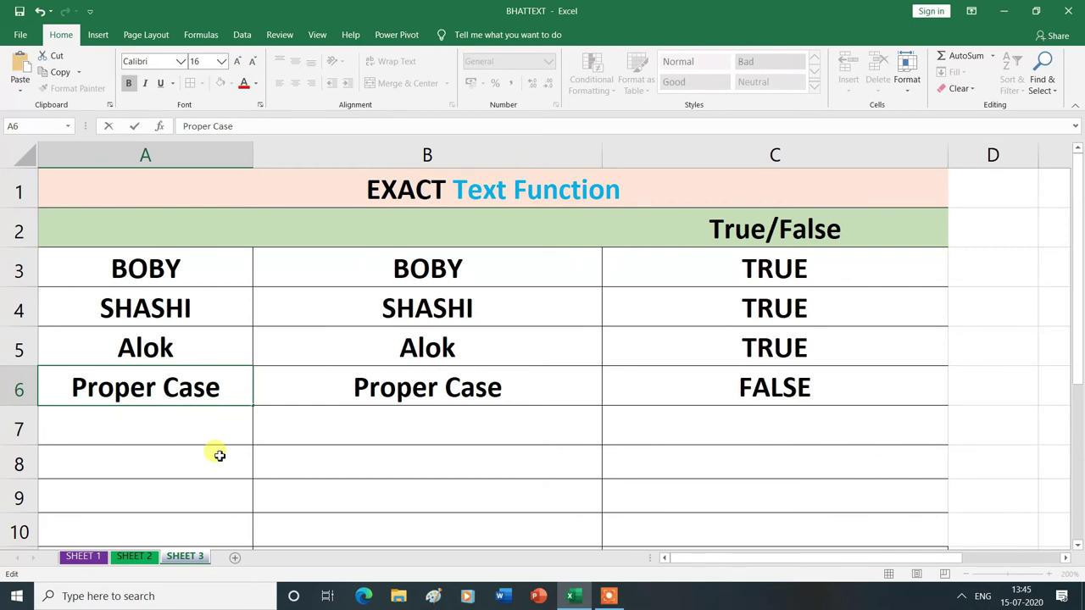
pyautogui.press('Return')
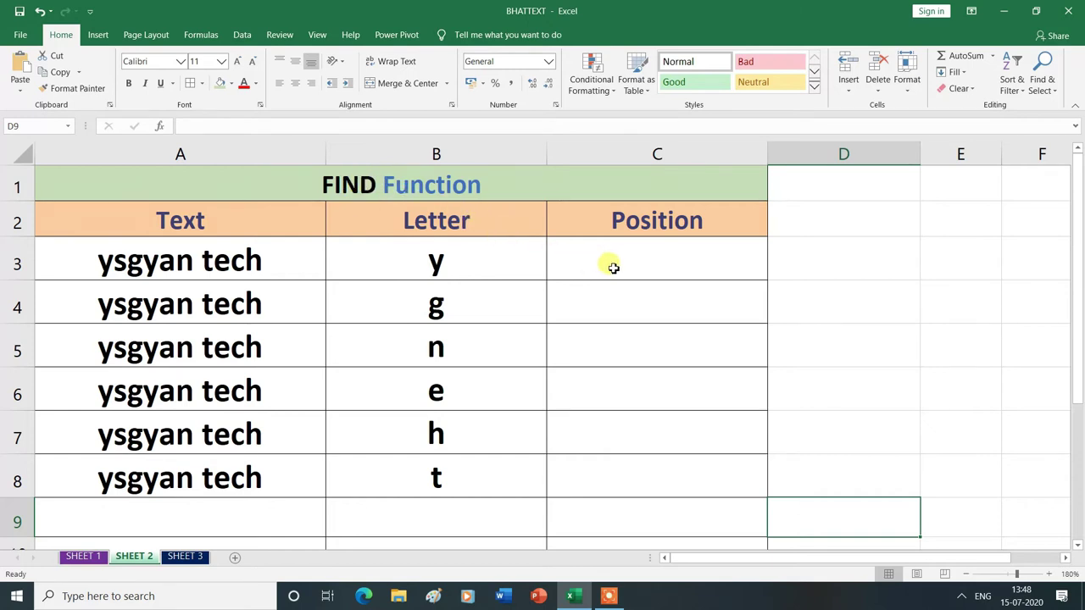
# Enter =FIND(B3,A3) in C3 to locate y in 'ysgyan tech', returning 1
pyautogui.click(613, 268)
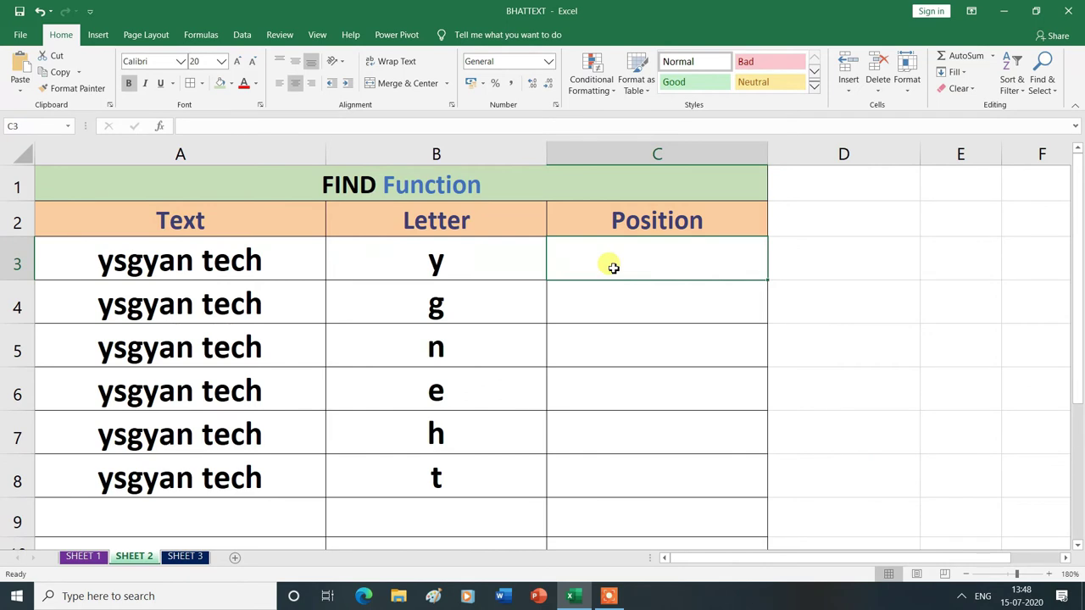
pyautogui.write('=')
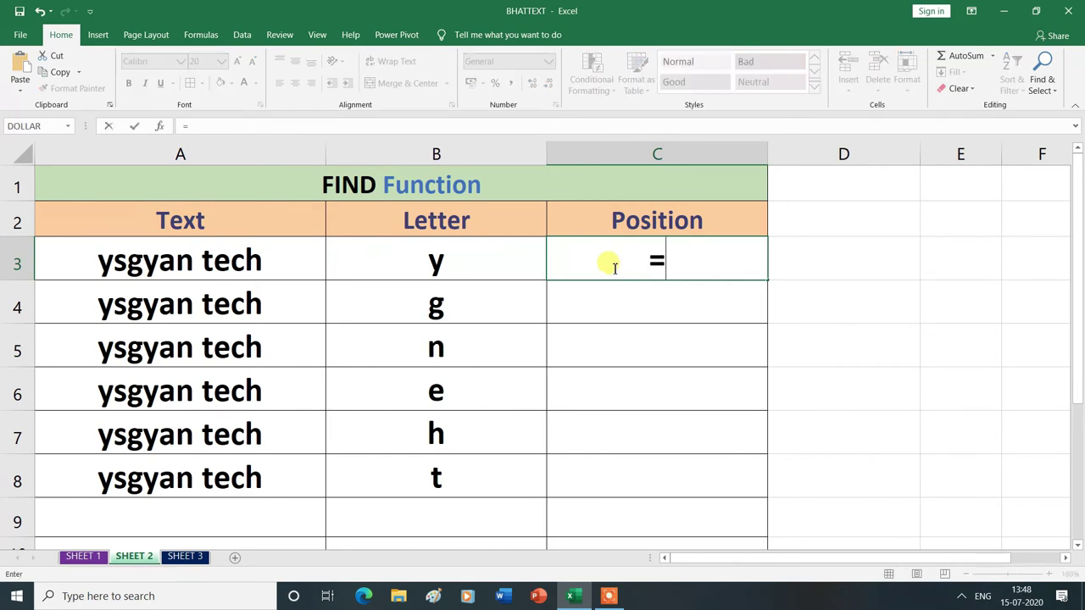
pyautogui.write('FIND')
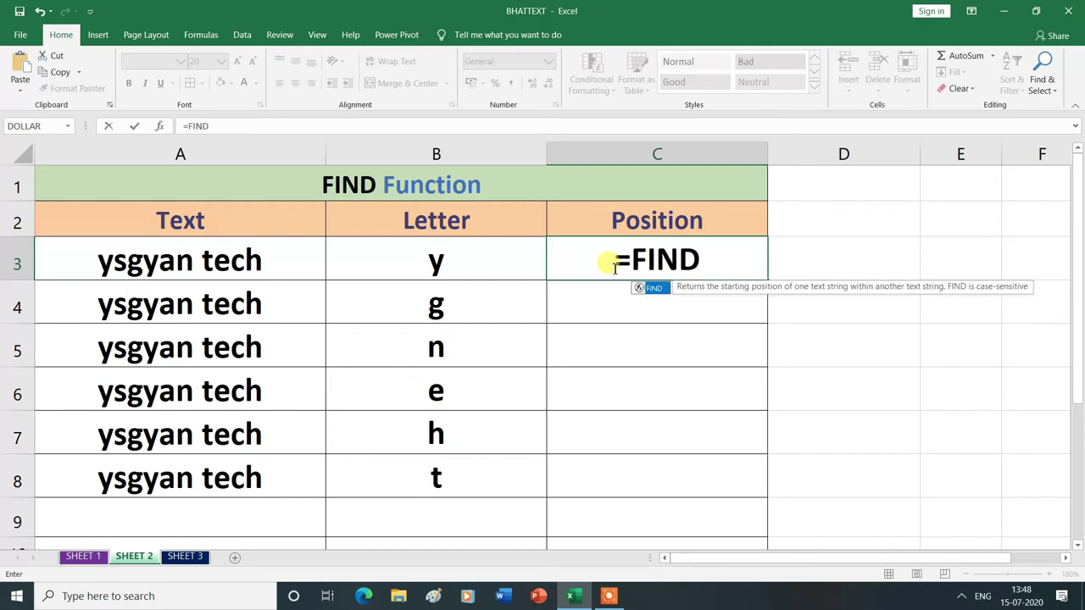
pyautogui.doubleClick(658, 289)
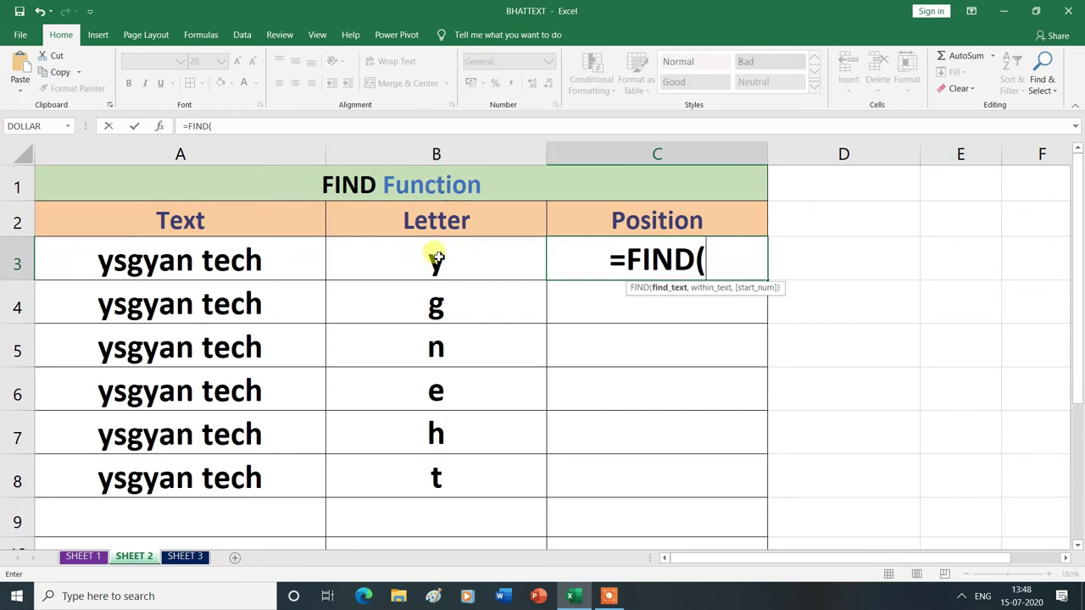
pyautogui.click(434, 262)
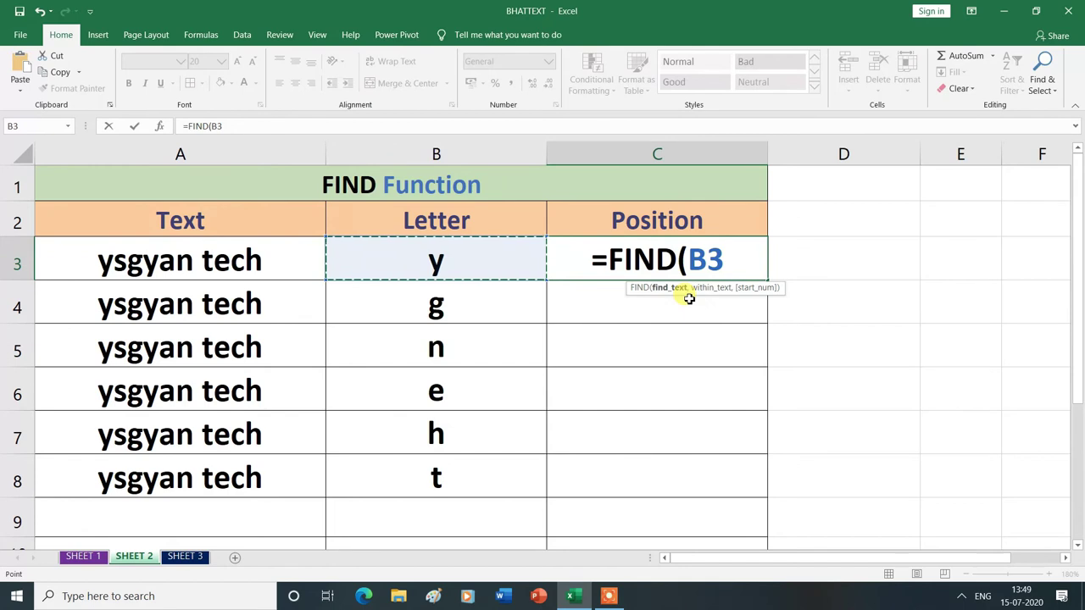
pyautogui.write(',')
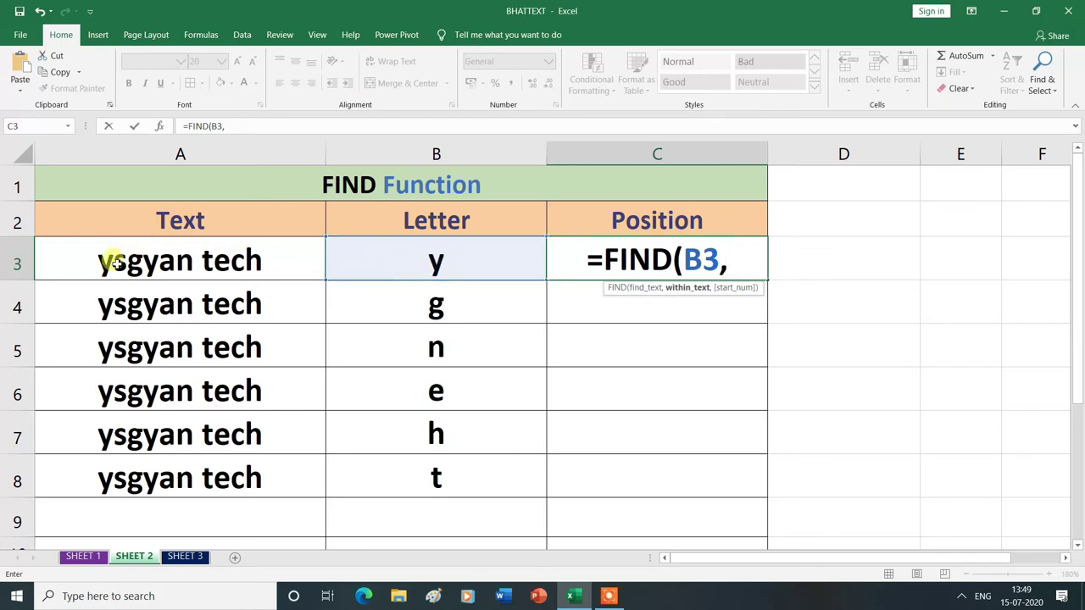
pyautogui.click(184, 264)
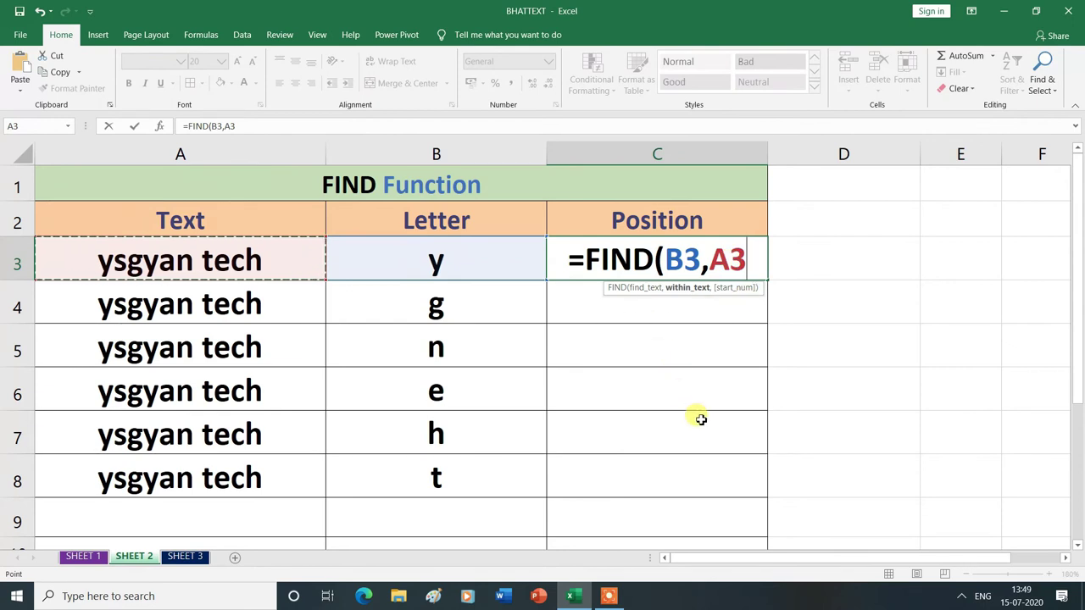
pyautogui.write(')')
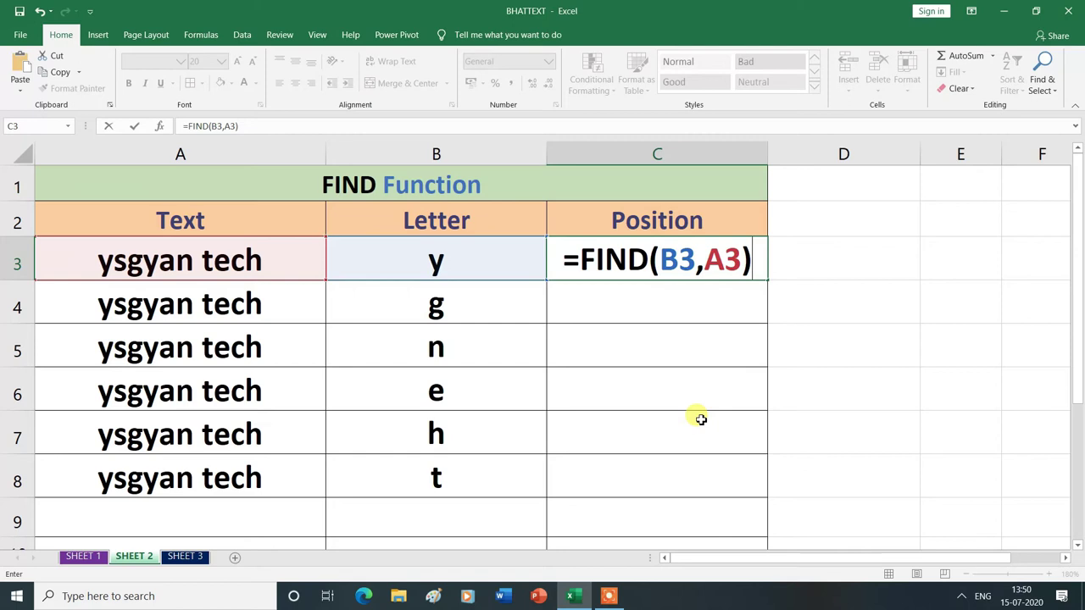
pyautogui.press('Return')
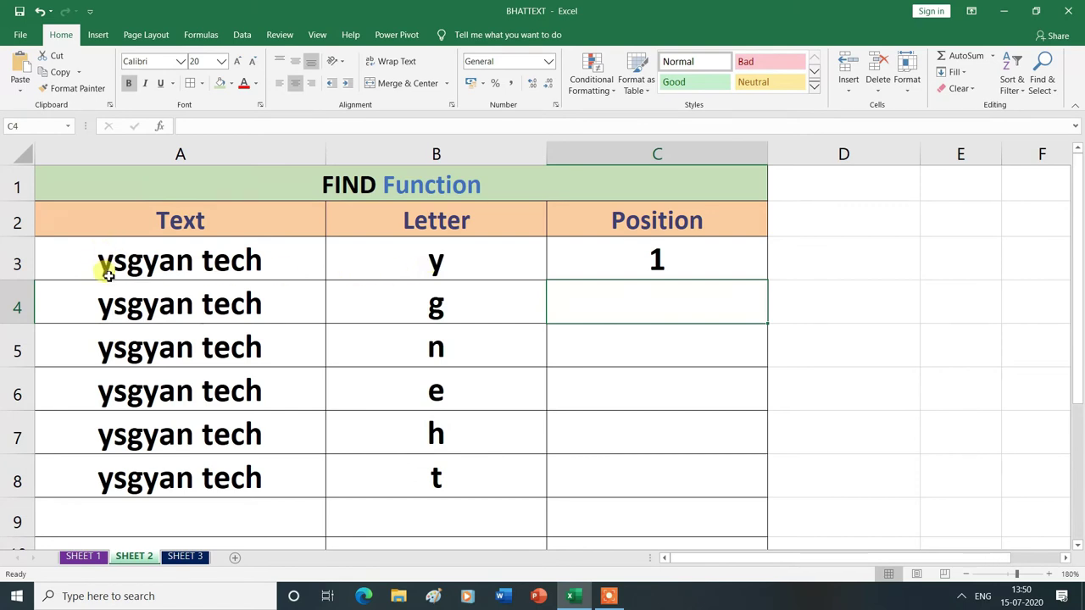
# Fill the FIND formula down to C8, returning 3, 6, 9, 11 and 8
pyautogui.click(730, 258)
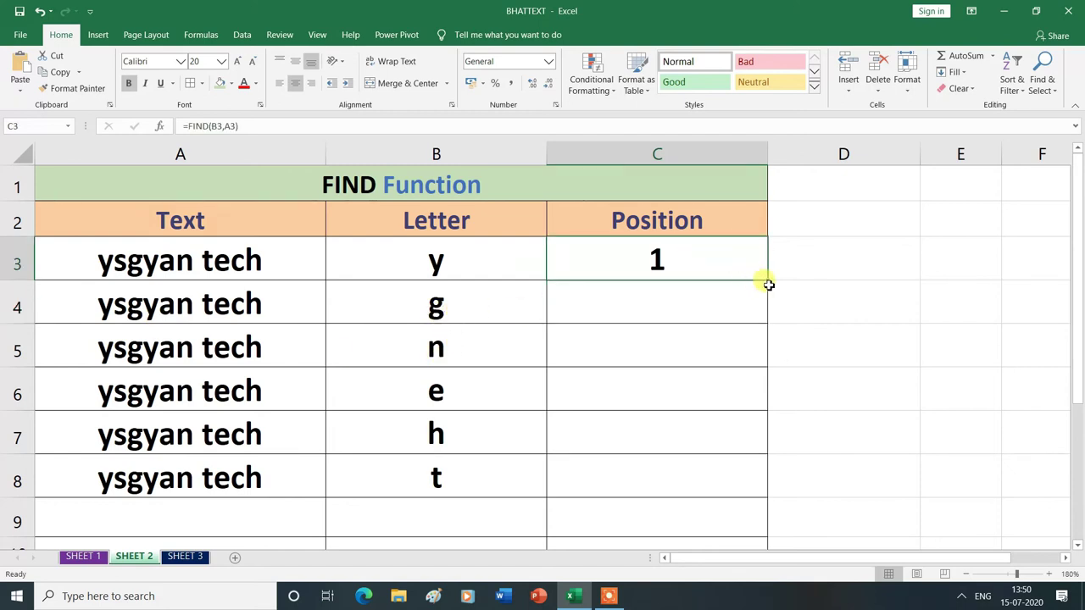
pyautogui.moveTo(765, 281); pyautogui.dragTo(768, 456)
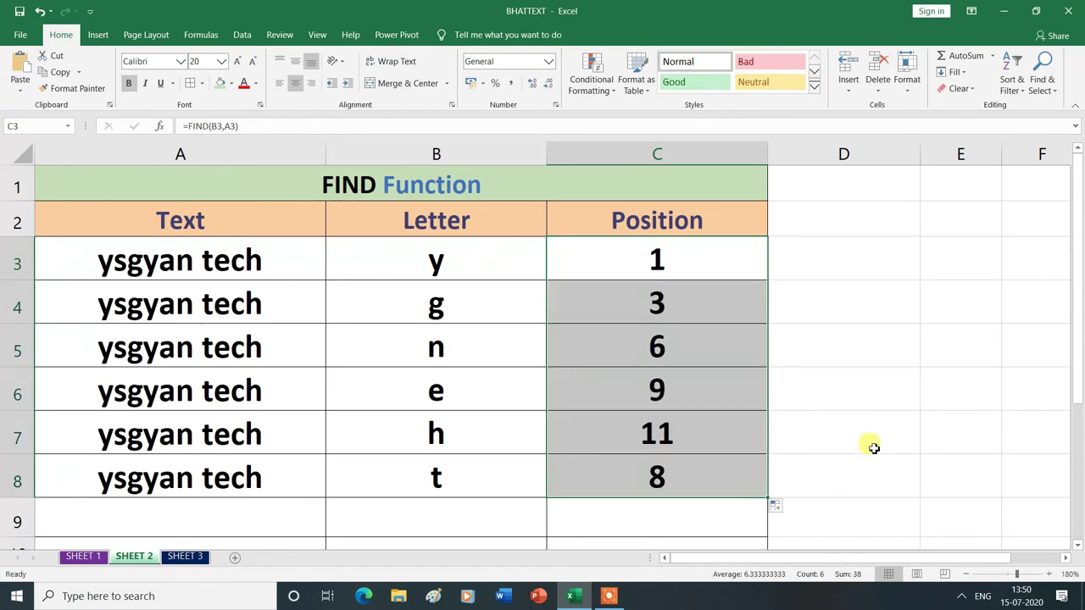
pyautogui.click(869, 442)
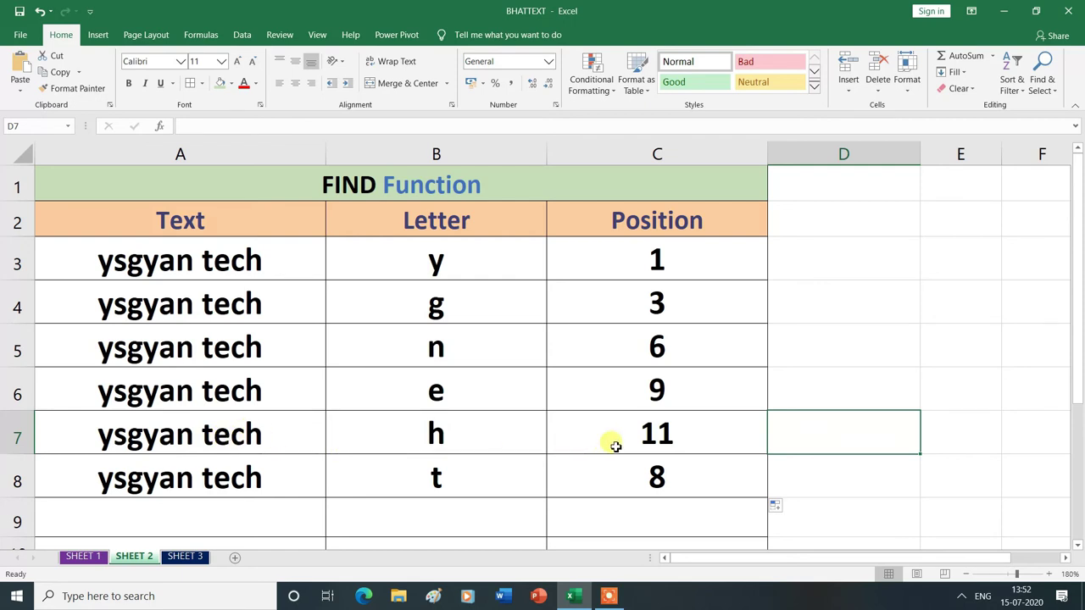
# Inspect the filled formula in C8, then open C3's FIND formula for editing
pyautogui.press('Down')
pyautogui.press('Left')
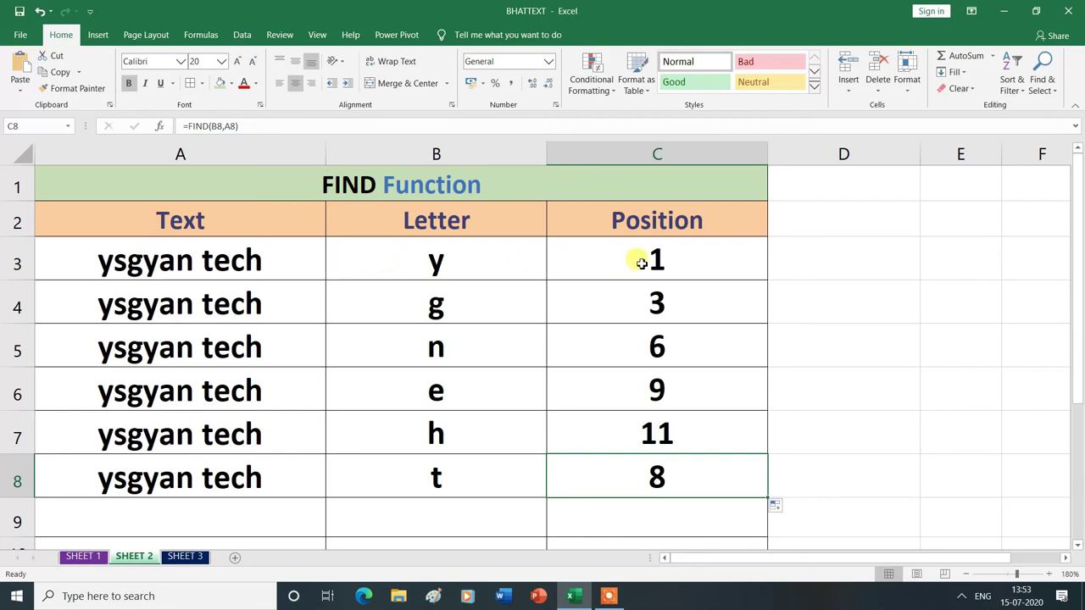
pyautogui.doubleClick(642, 264)
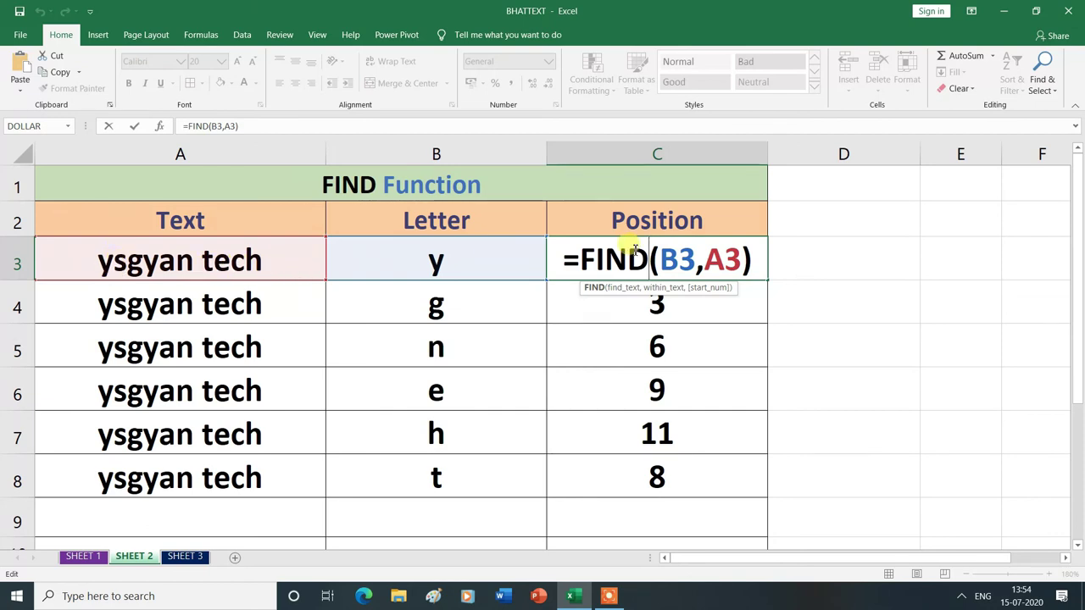
# Add start position 2 so C3 becomes =FIND(B3,A3,2), returning 4
pyautogui.click(742, 266)
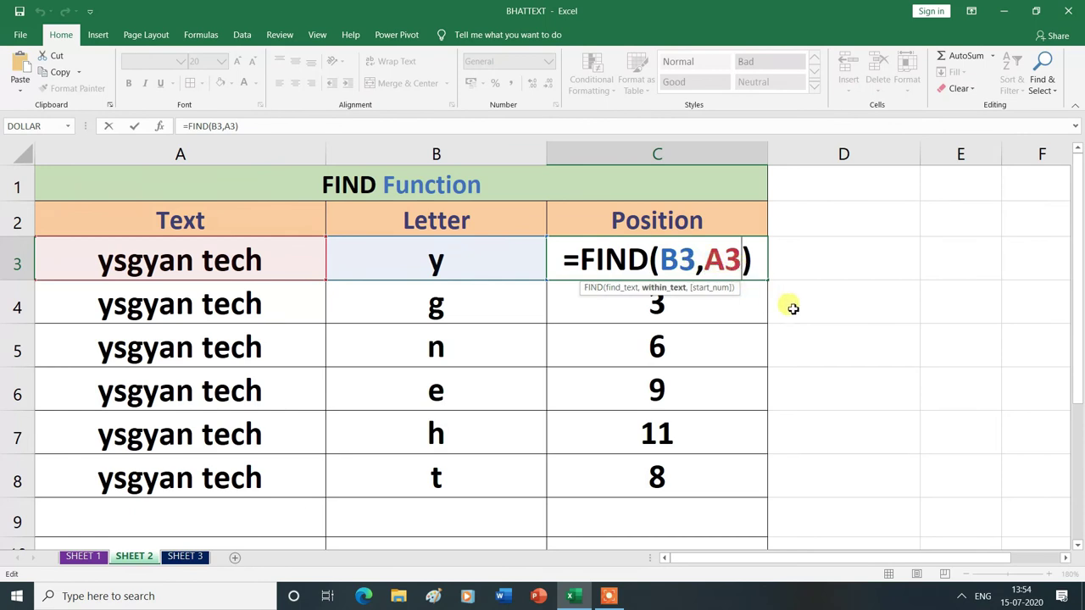
pyautogui.write(',')
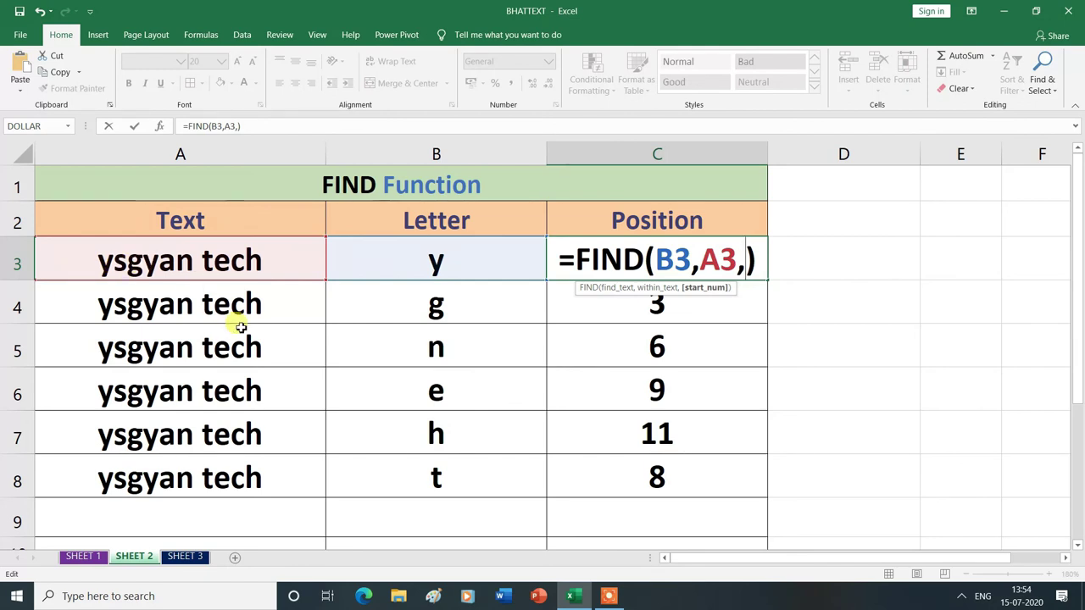
pyautogui.write('2')
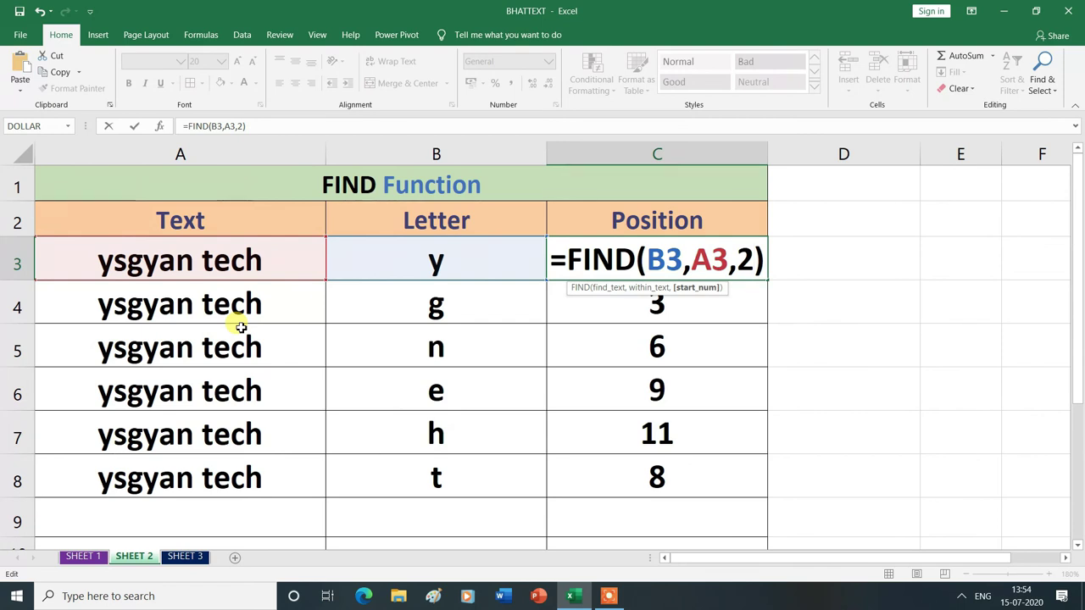
pyautogui.press('Return')
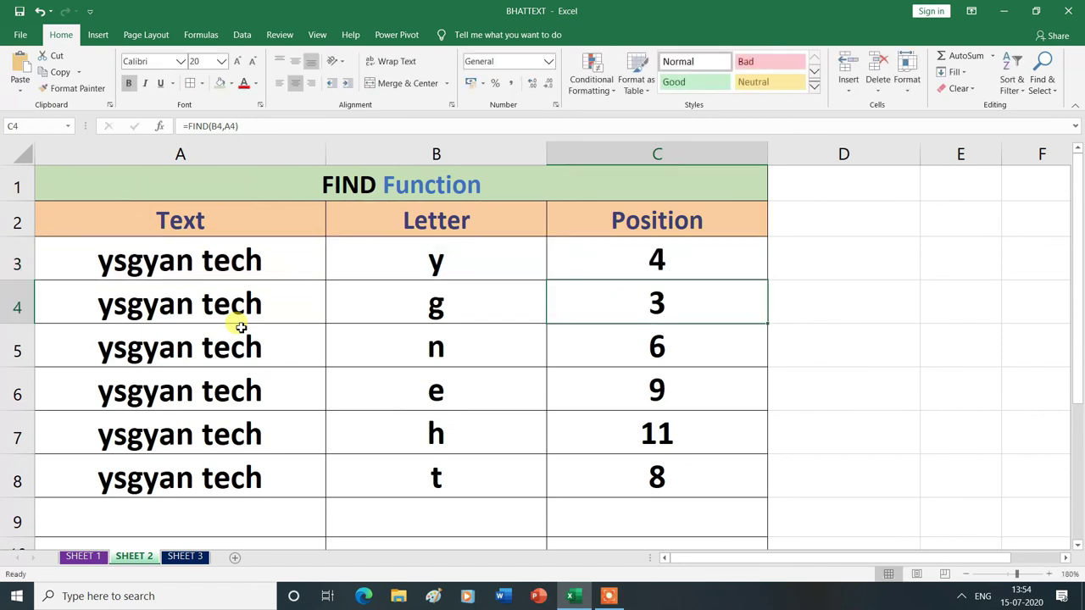